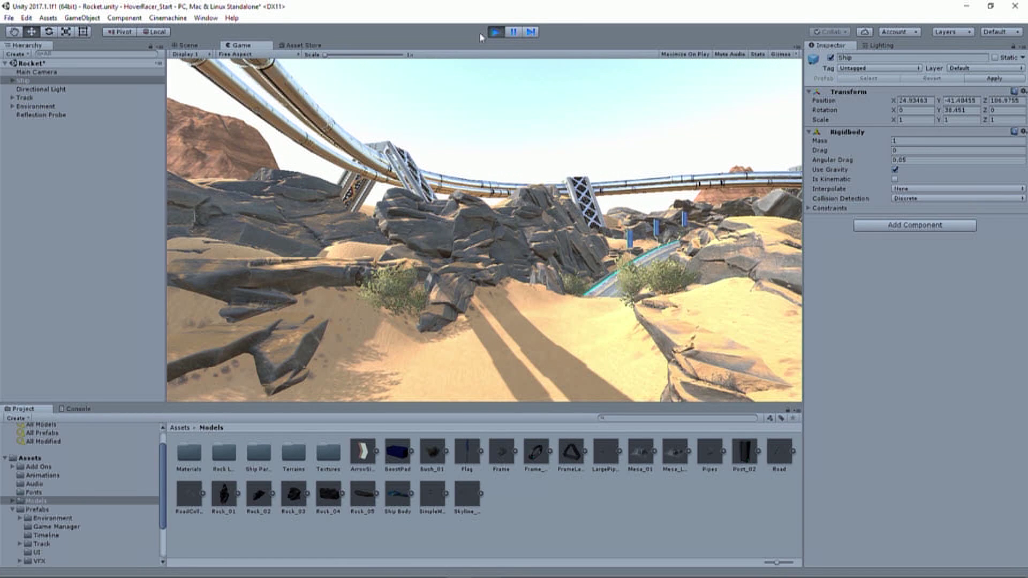
- Focus on the Ship in the Scene view while the game runs and look at where it goes
click(190, 46)
double_click(33, 80)
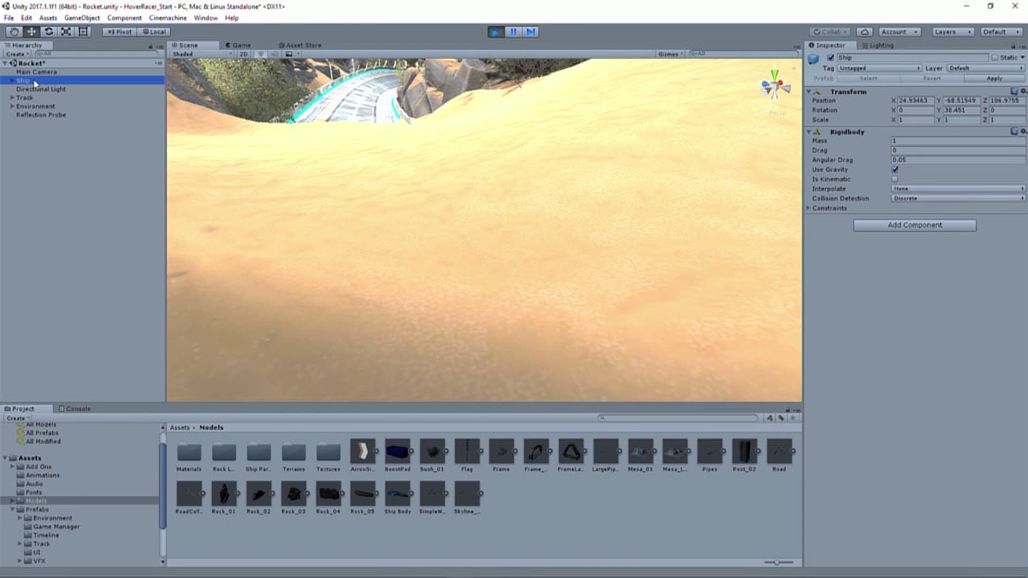
right_drag(480, 252, 549, 475)
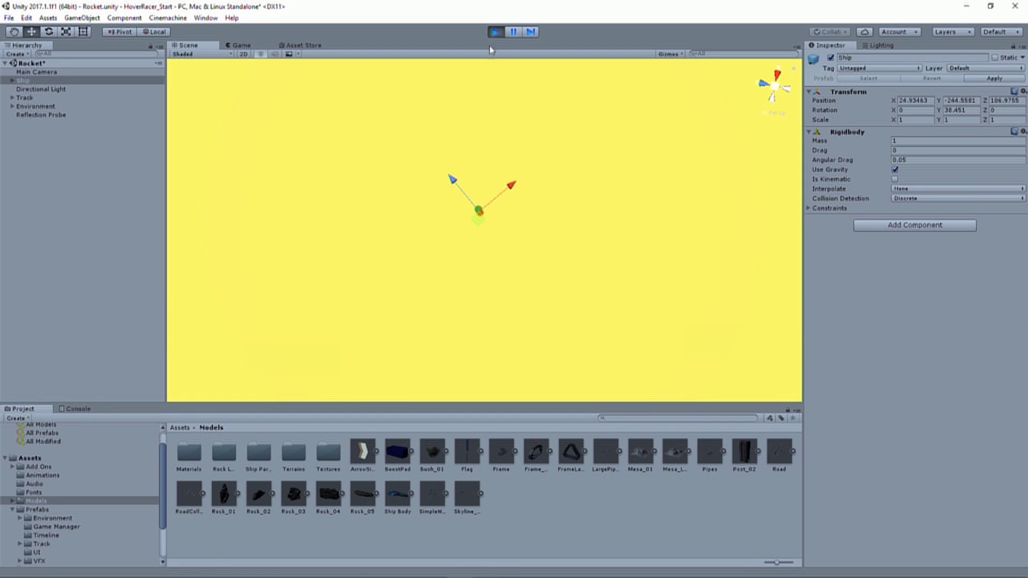
- Exit play mode, frame the Ship in the Scene view and look at it from several angles
key(ctrl+p)
right_drag(582, 178, 562, 107)
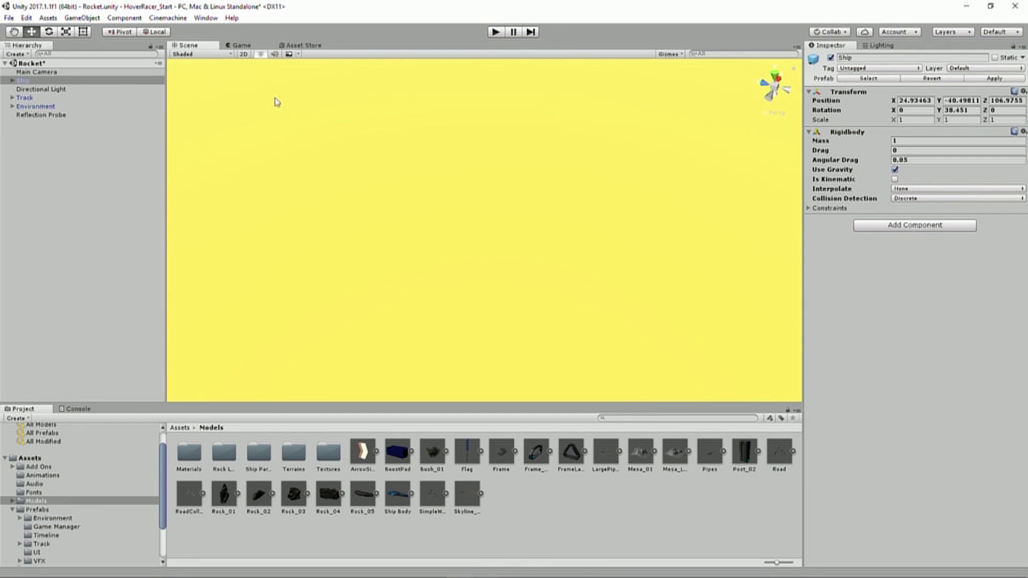
double_click(47, 82)
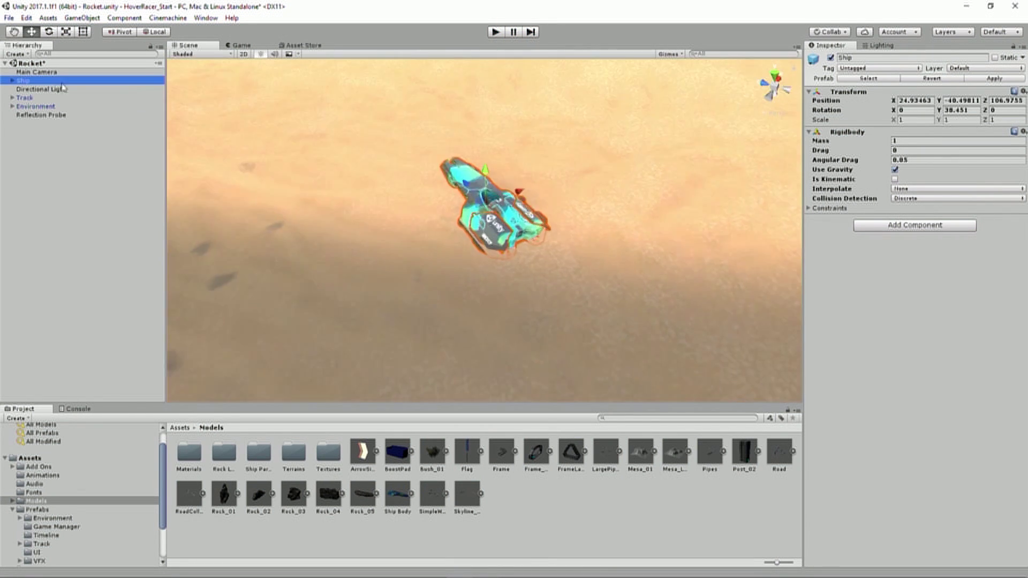
alt+drag(607, 112, 518, 121)
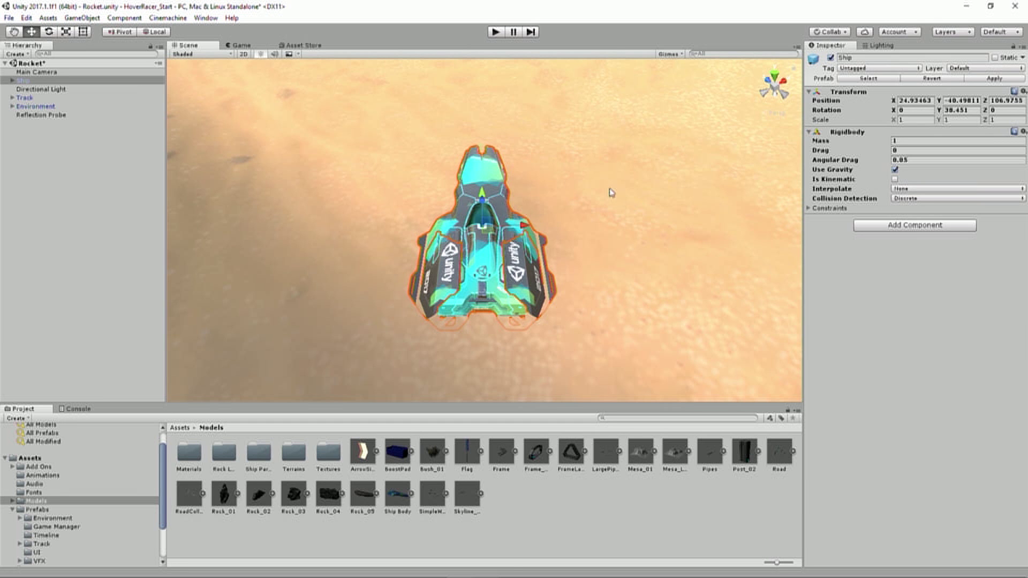
alt+drag(610, 191, 678, 129)
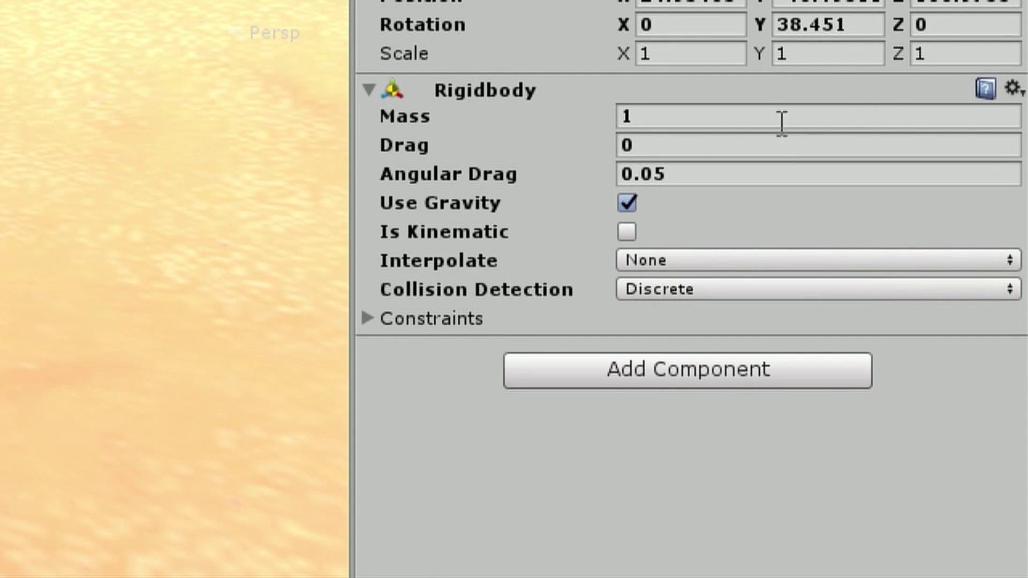
- Set the angular drag of the Ship's Rigidbody to 3, keeping its mass and drag values
click(664, 117)
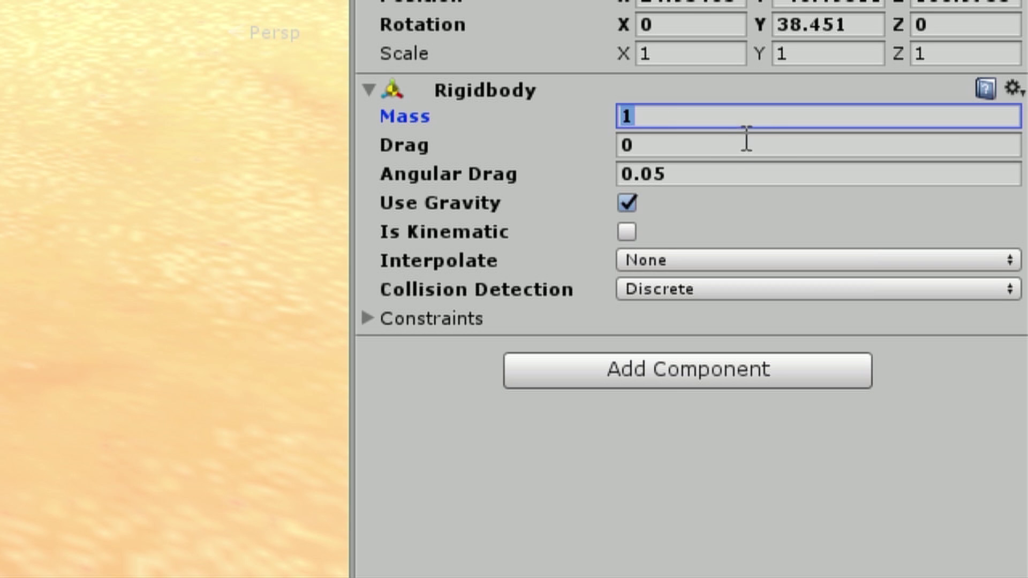
click(669, 144)
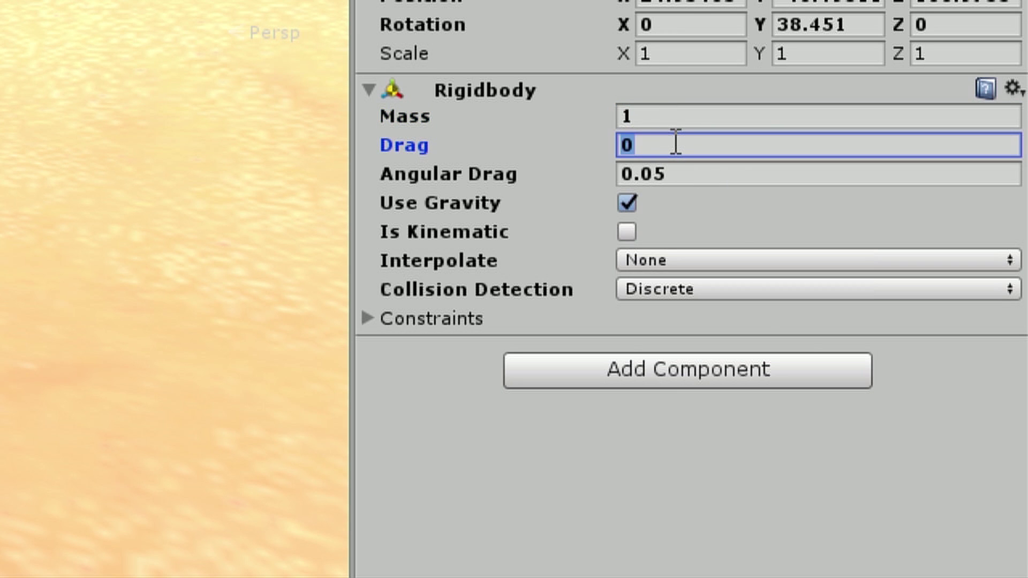
click(681, 171)
text(3)
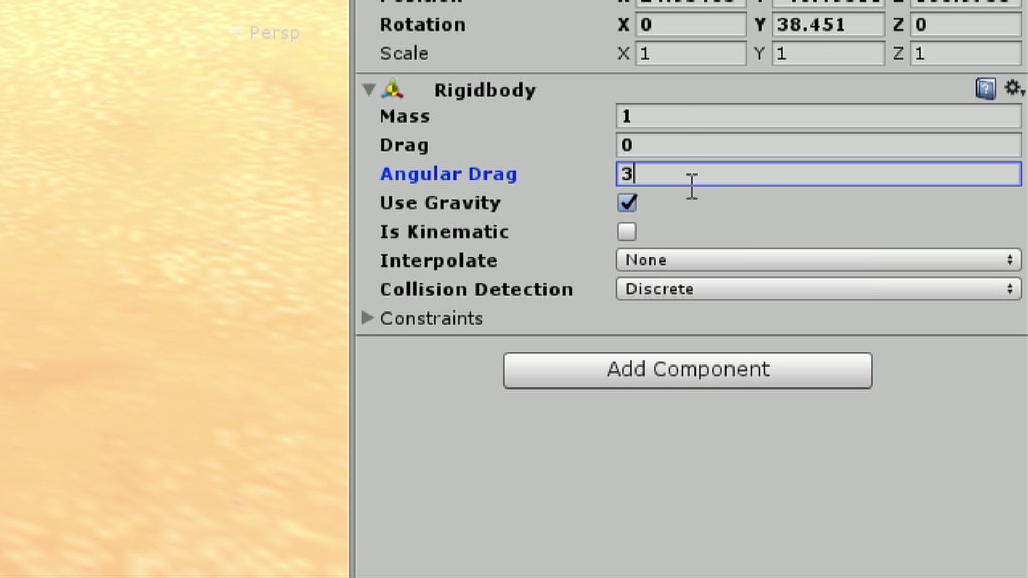
- Disable gravity on the Ship's Rigidbody and set its collision detection to Continuous Dynamic
click(629, 202)
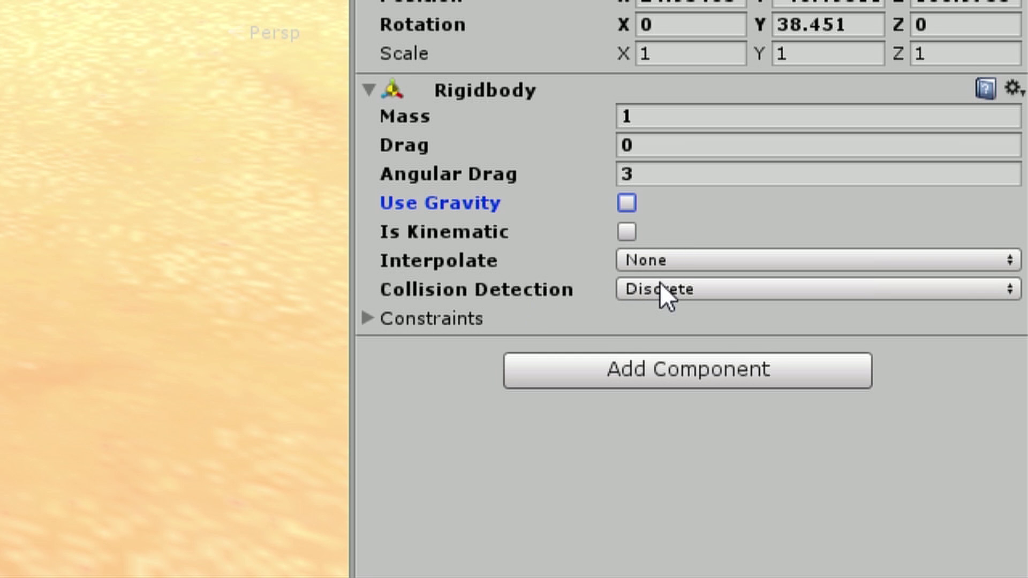
click(678, 288)
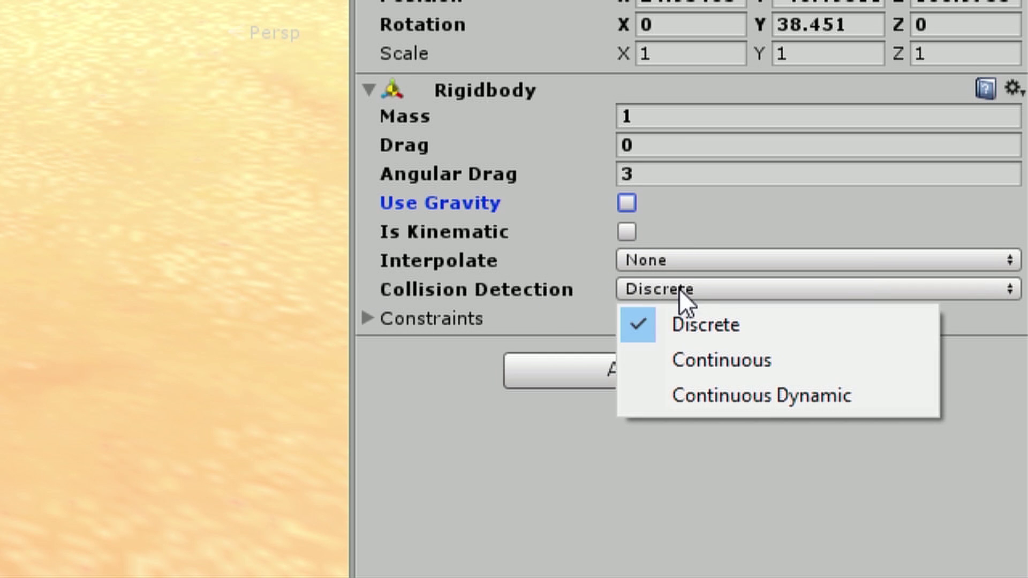
click(765, 397)
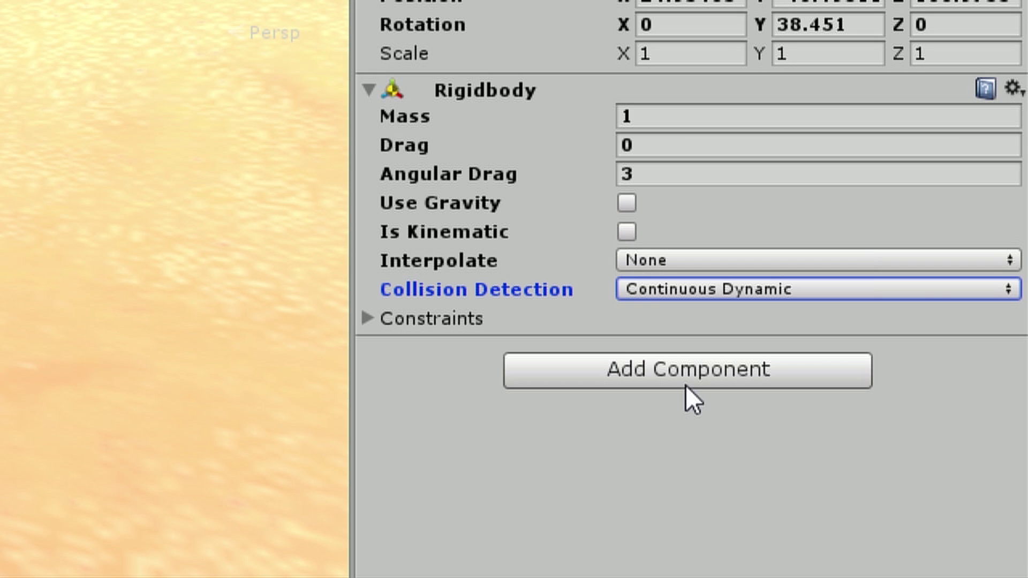
- Freeze the Ship's Rigidbody rotation on the X and Z axes in its constraints
click(367, 318)
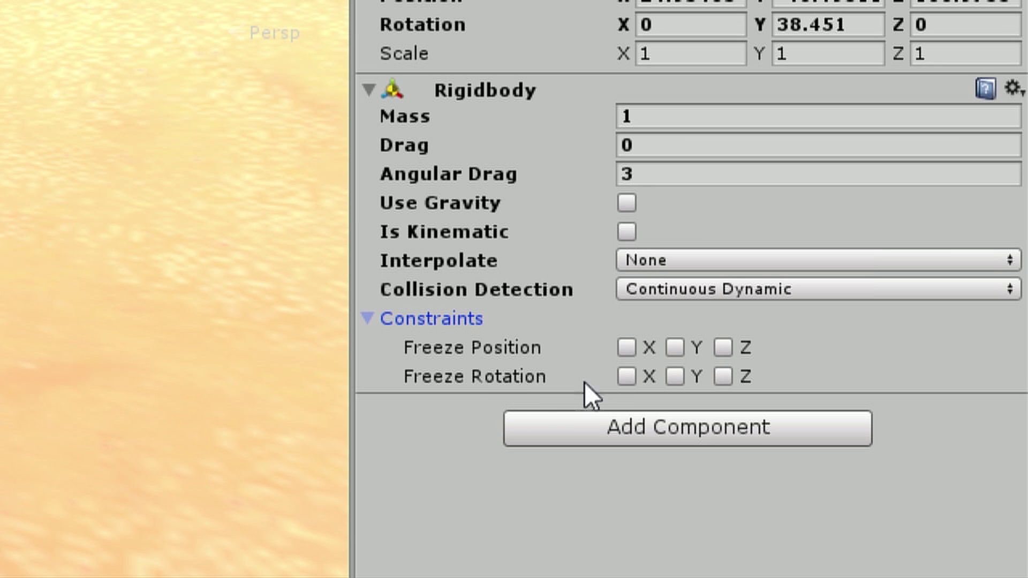
click(627, 376)
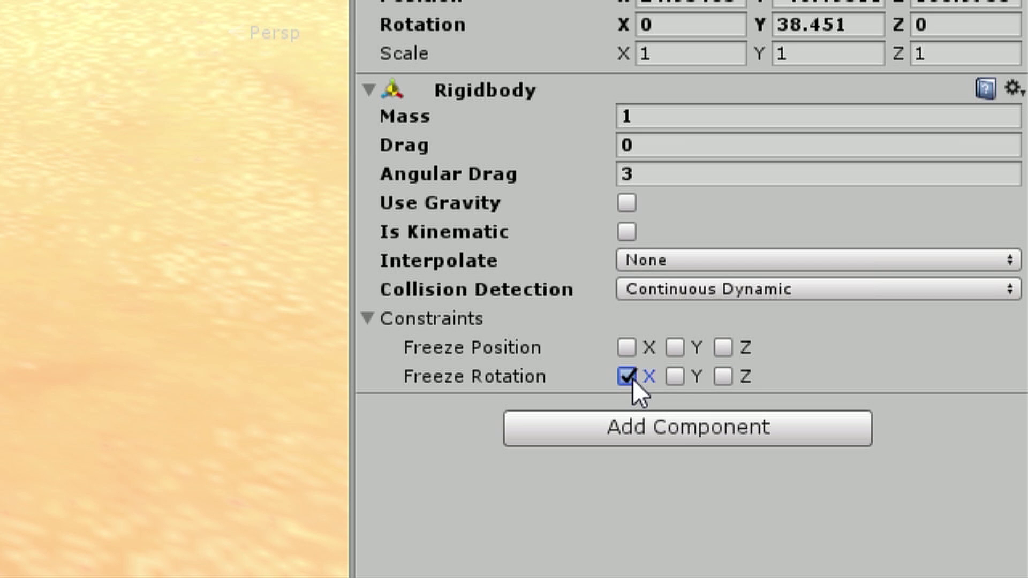
click(724, 377)
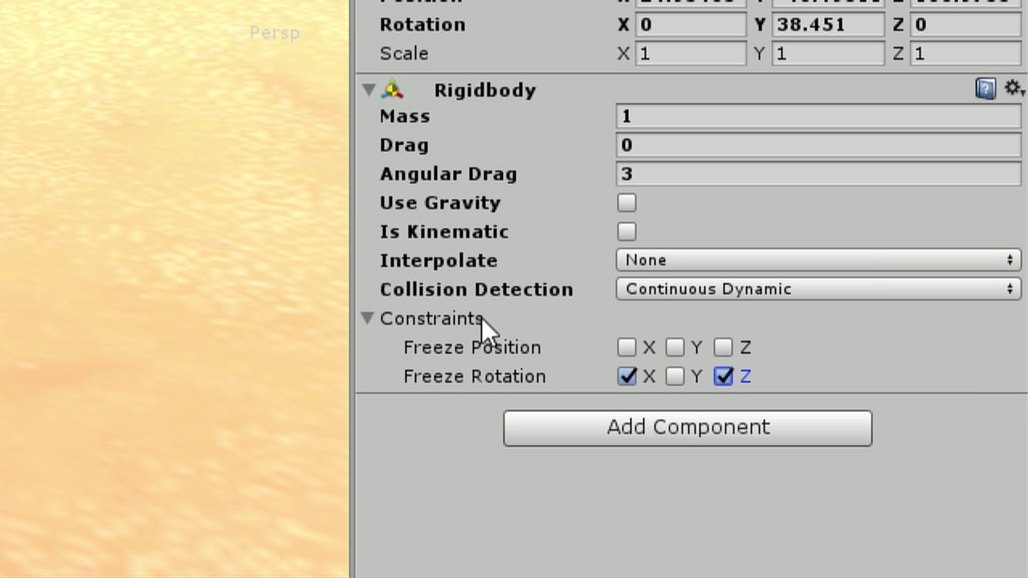
click(370, 317)
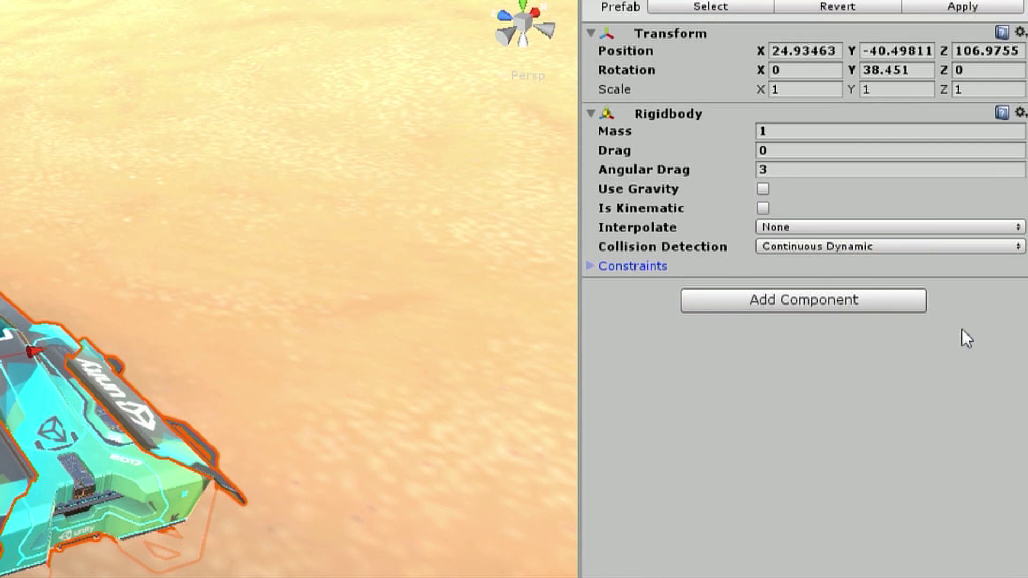
- Add a Mesh Collider physics component to the Ship
click(864, 308)
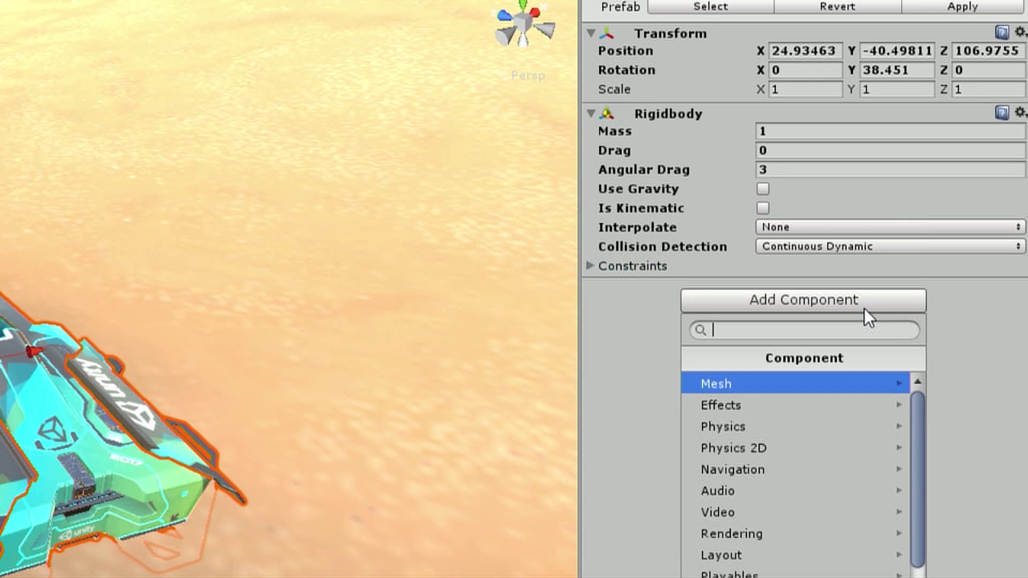
click(805, 432)
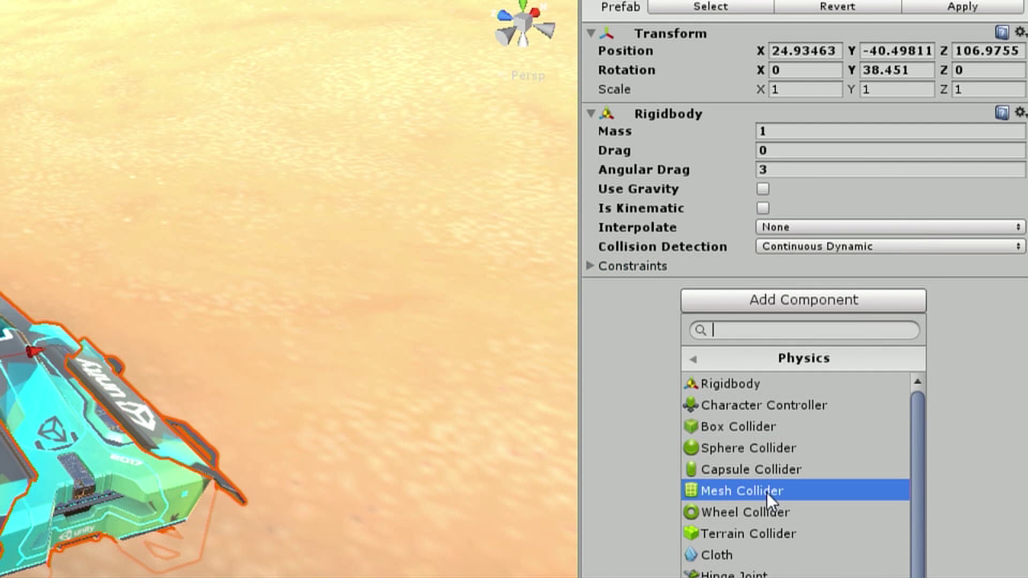
click(764, 490)
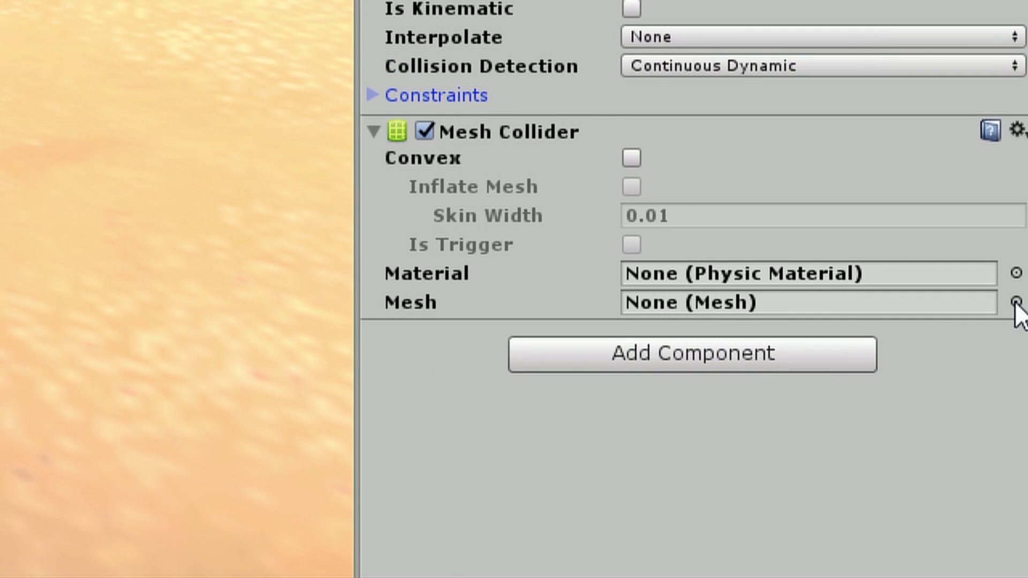
- Search the available meshes for "shi" and assign Ship_01 as the Mesh Collider's mesh
click(1013, 306)
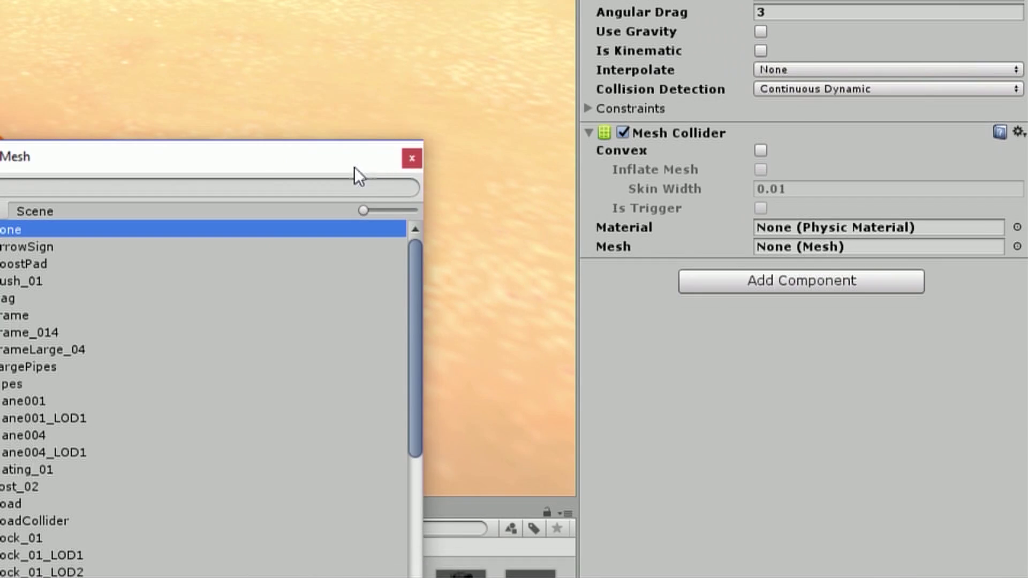
drag(39, 187, 580, 72)
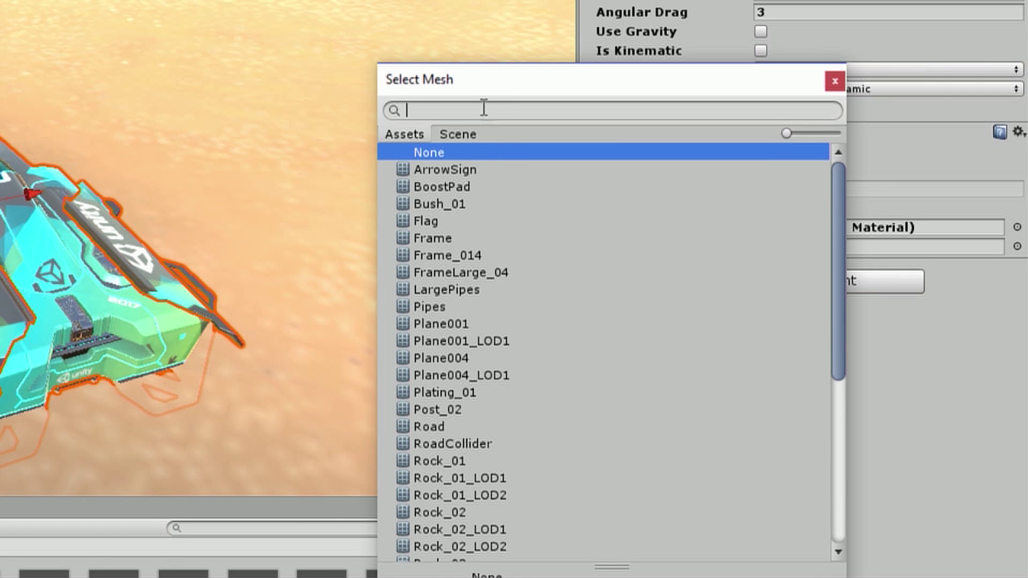
text(shi)
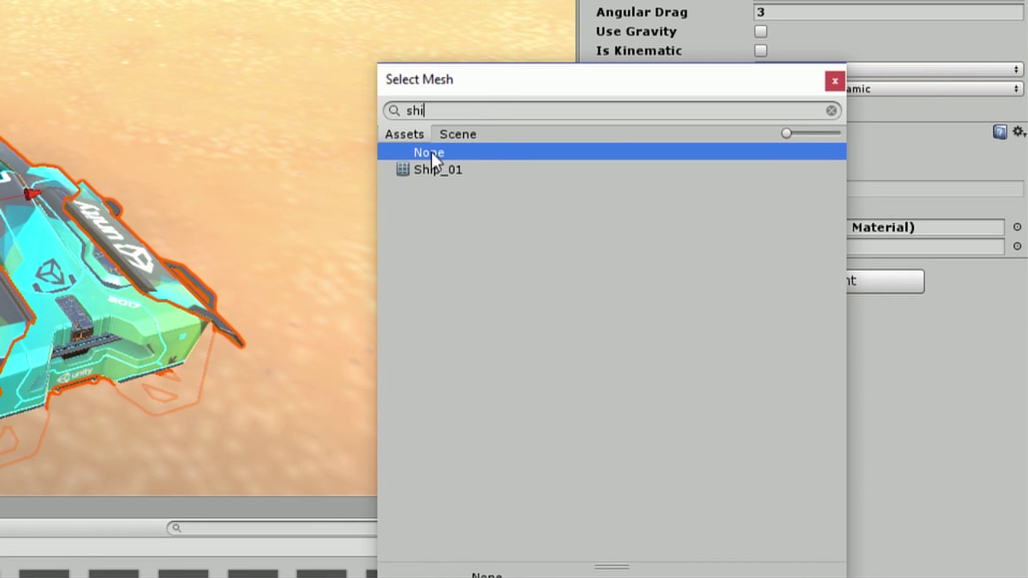
double_click(435, 168)
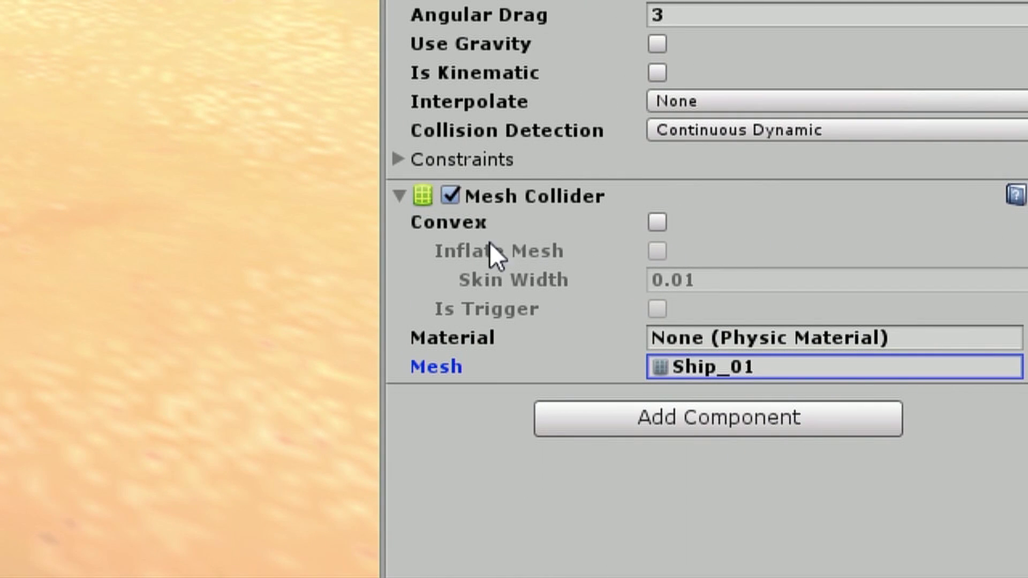
- Make the Ship's Mesh Collider convex and inspect the collider outline around the ship from several angles
click(657, 222)
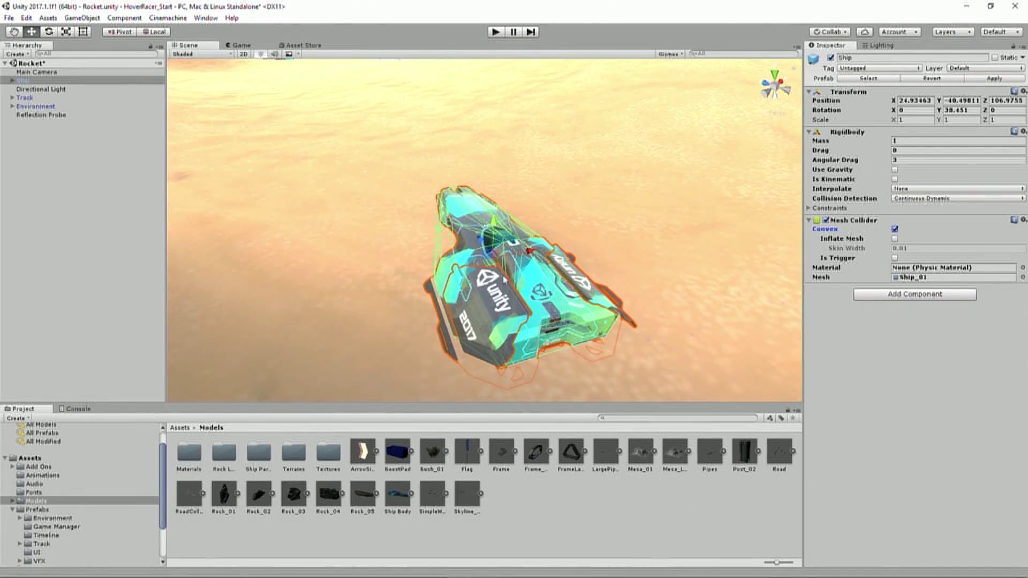
scroll(505, 279, up, 5)
alt+drag(512, 285, 431, 418)
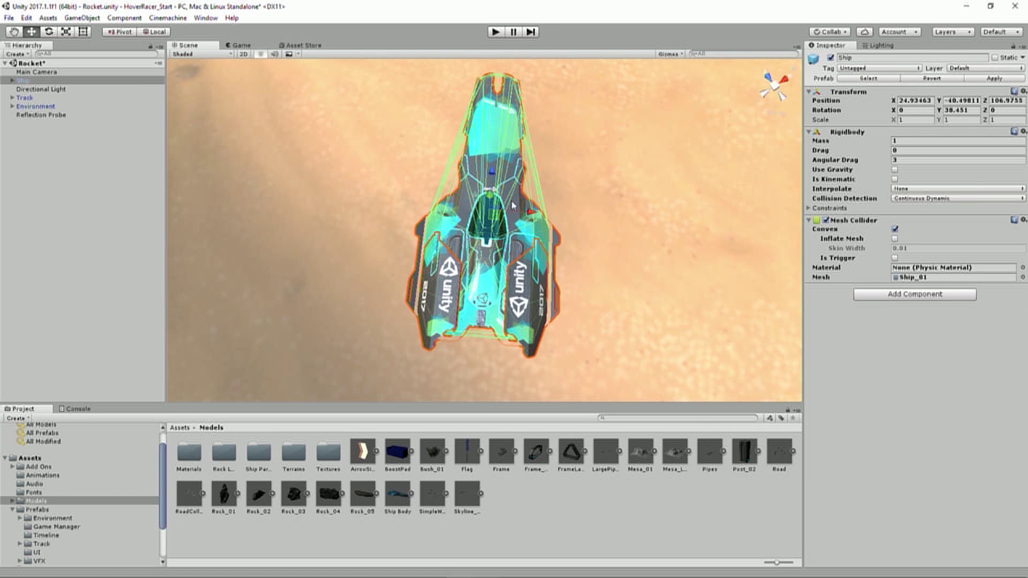
alt+drag(613, 223, 718, 207)
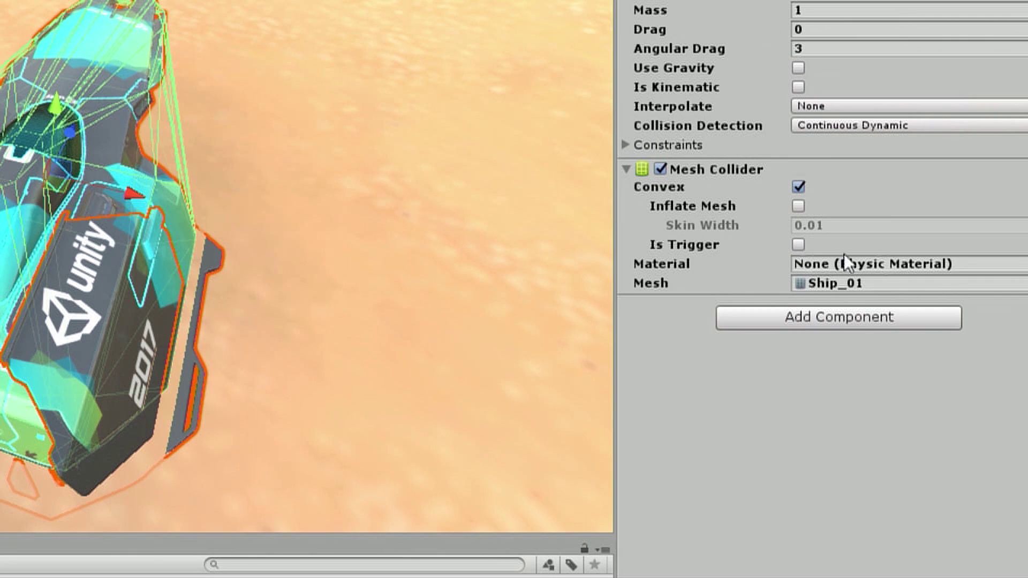
- Assign the Teflon physic material to the Ship's Mesh Collider
click(1017, 263)
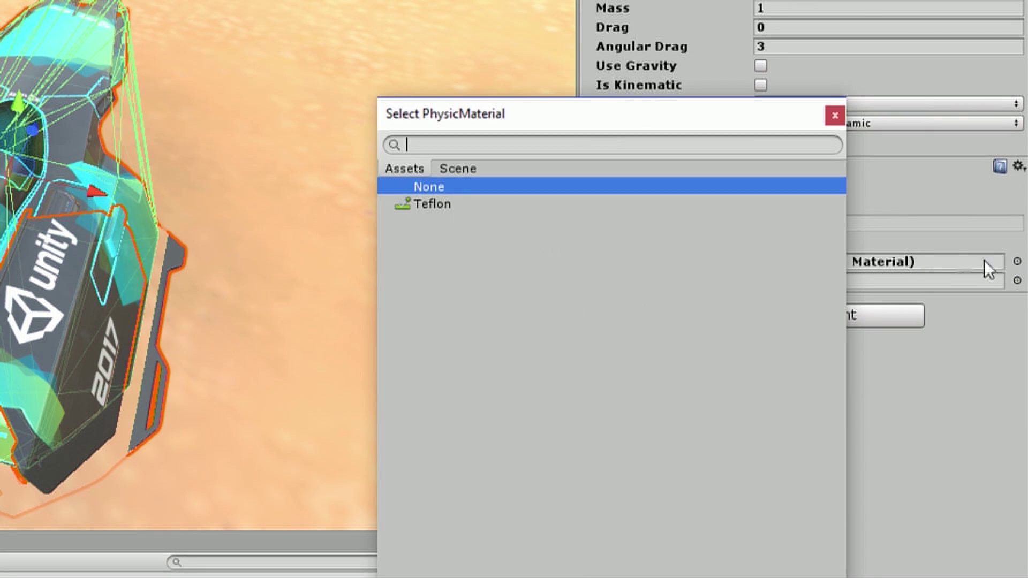
double_click(444, 204)
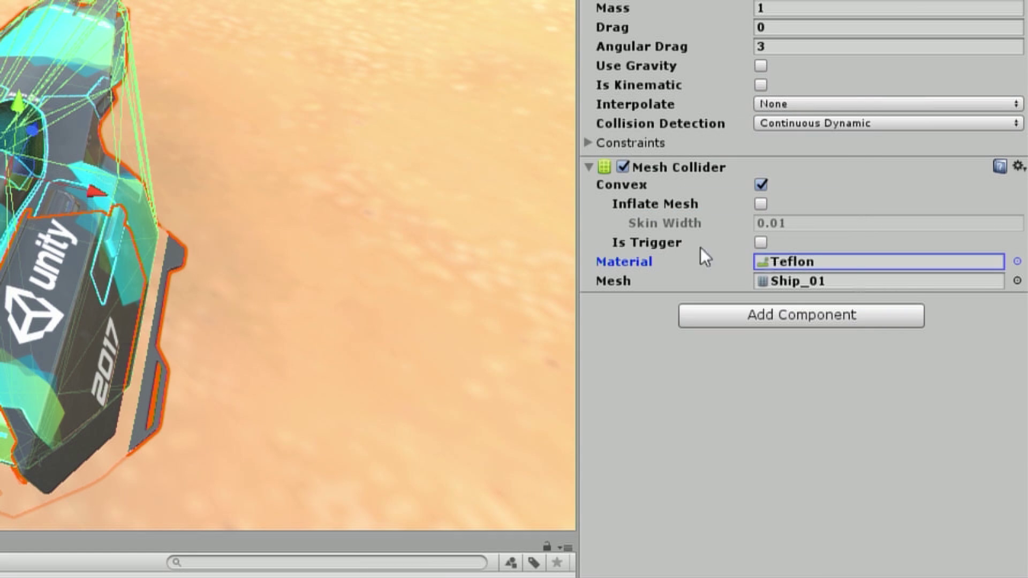
- Locate the Teflon physic material in the project's Materials folder and examine its friction and bounciness settings
click(857, 262)
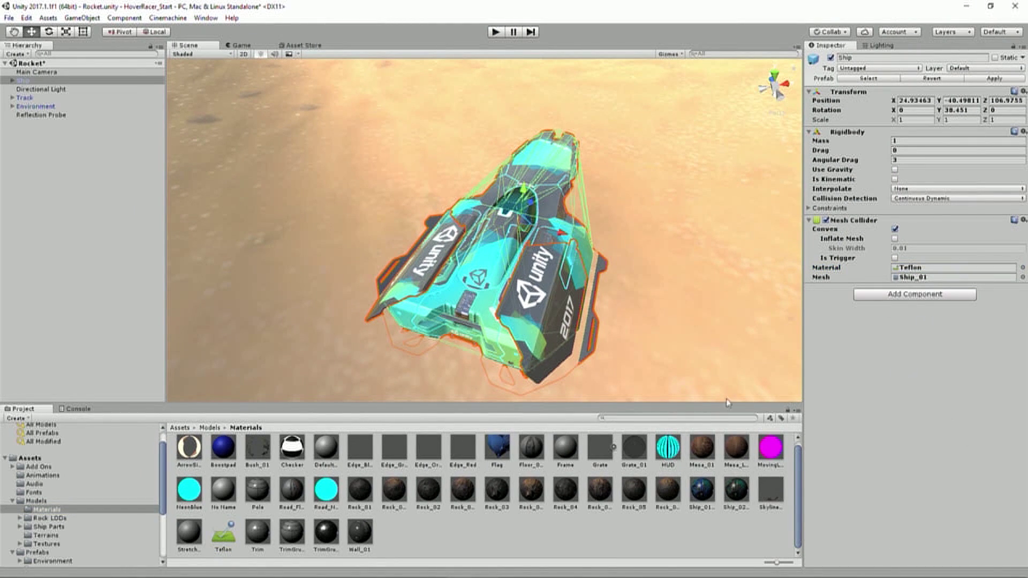
click(41, 458)
click(946, 267)
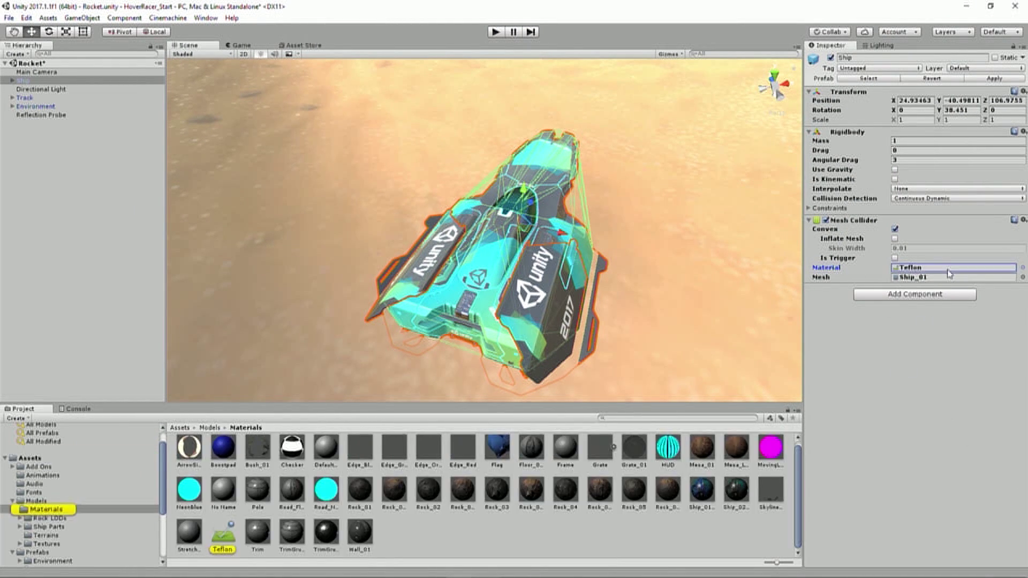
click(221, 535)
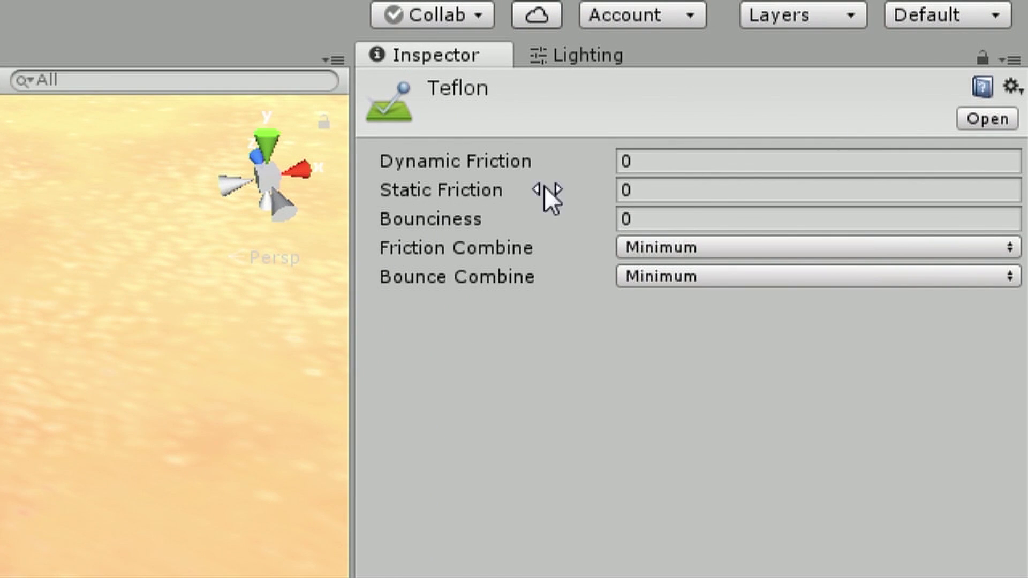
click(665, 161)
click(665, 190)
click(656, 219)
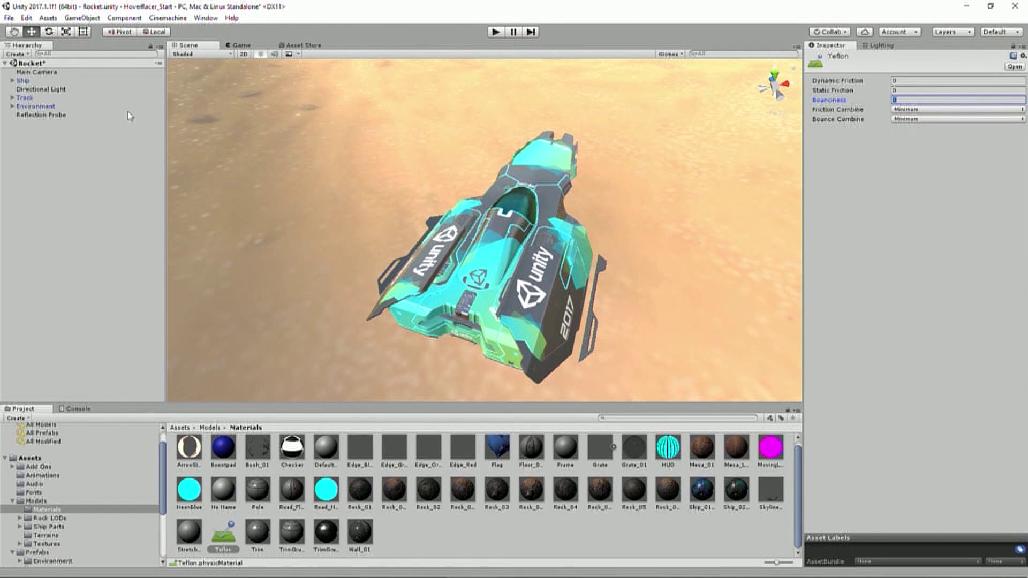
- Select the Ship, play the scene and inspect the ship's behaviour from the side in the Scene view
click(25, 81)
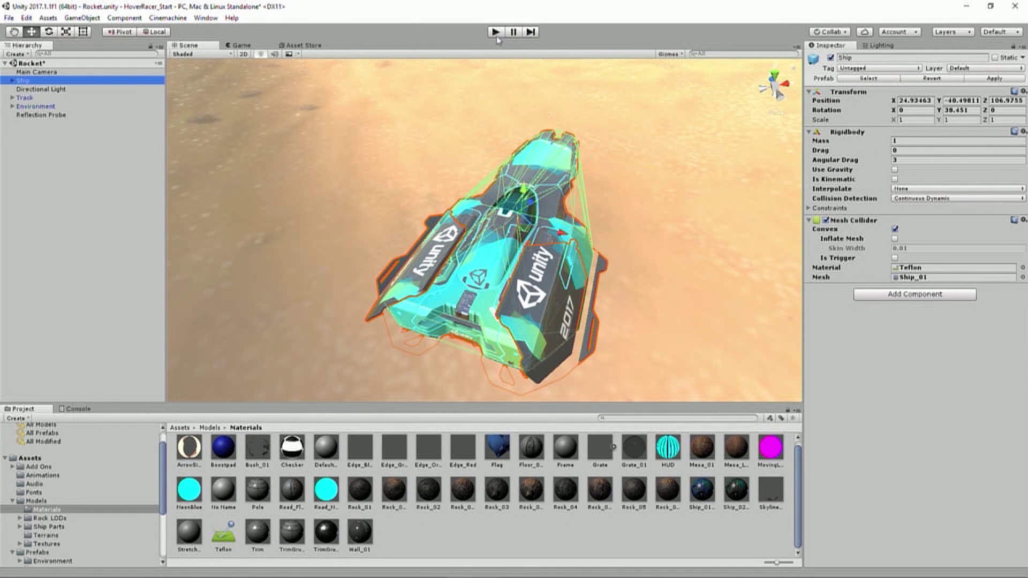
click(495, 33)
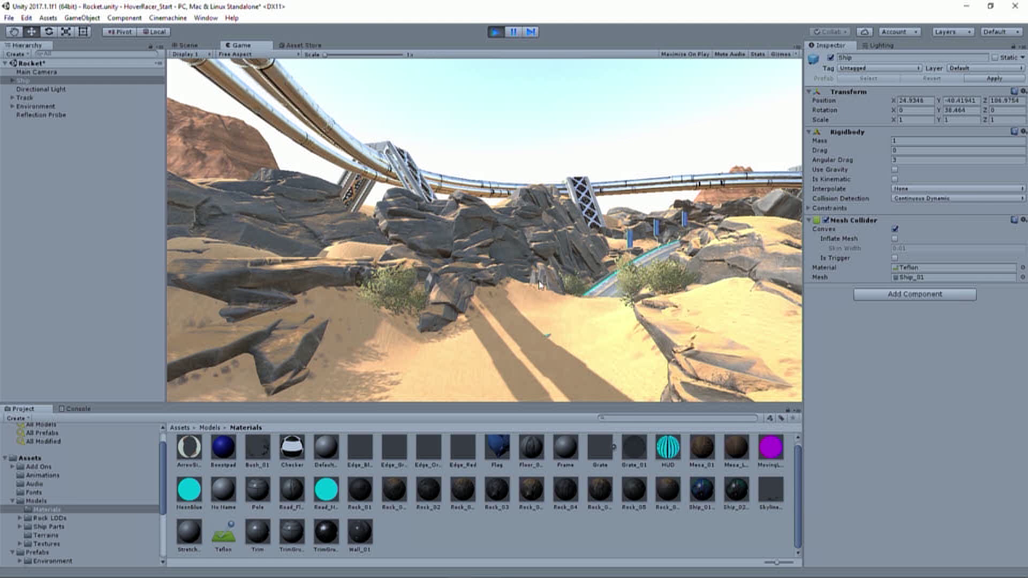
click(199, 46)
alt+drag(472, 175, 718, 89)
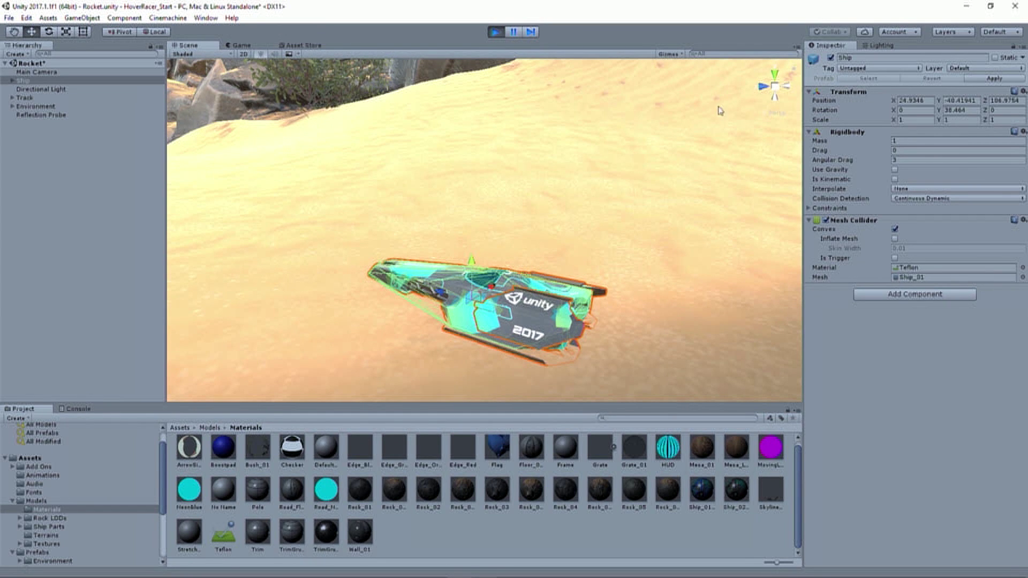
- Stop playing the scene and bring the ship into view from behind with the track ahead of it
alt+drag(587, 170, 591, 193)
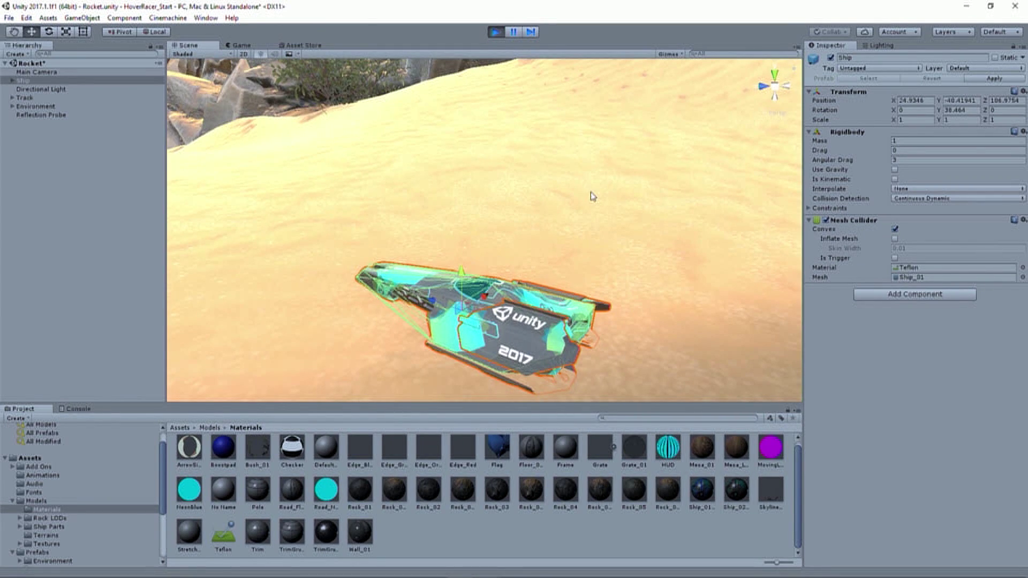
click(496, 32)
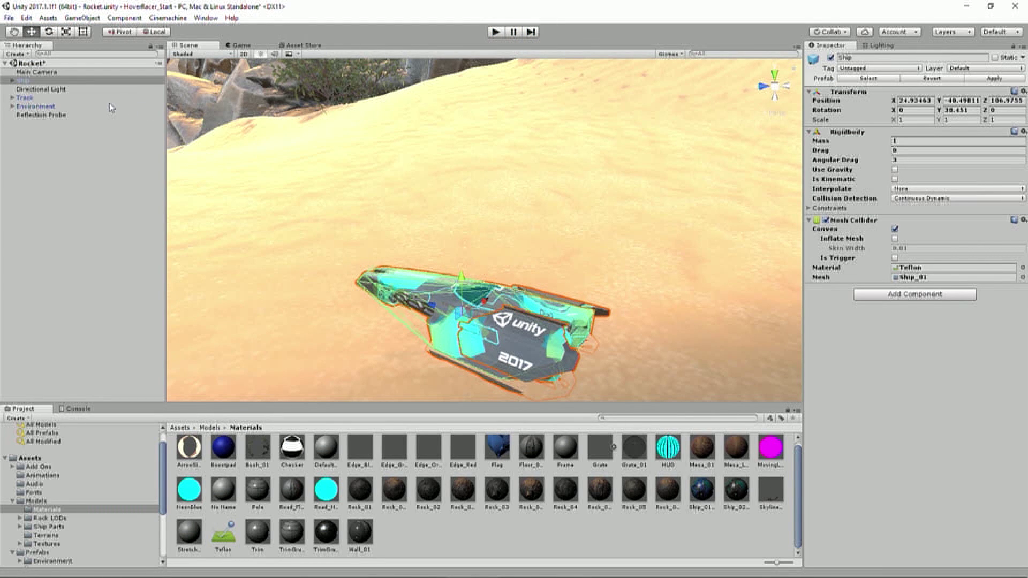
alt+drag(415, 156, 289, 217)
alt+drag(529, 246, 504, 247)
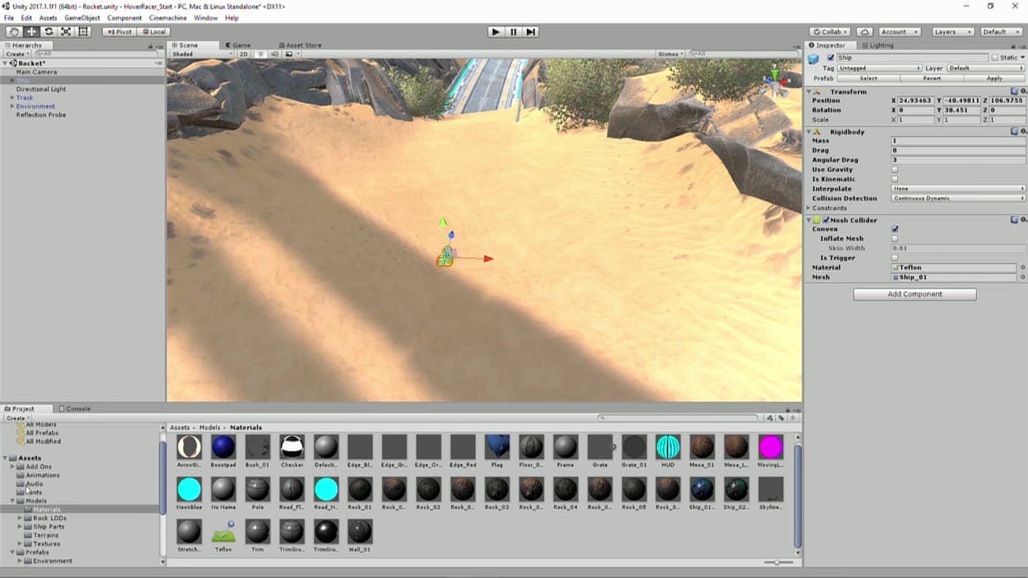
- Try placing a second Ship prefab from the Prefabs folder behind the existing ship and turning it about its vertical axis, and delete it
click(13, 500)
click(36, 509)
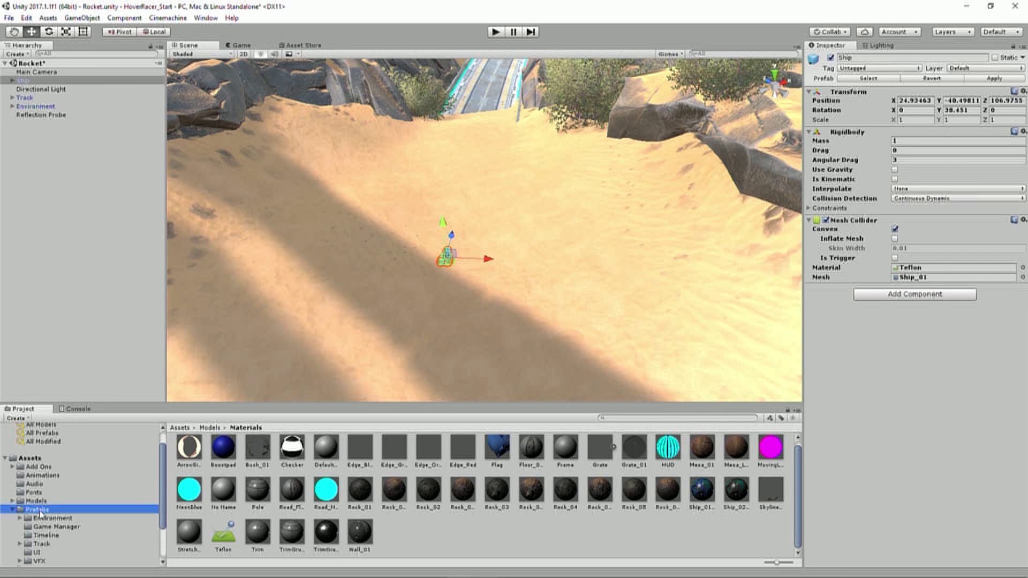
drag(389, 457, 443, 327)
key(e)
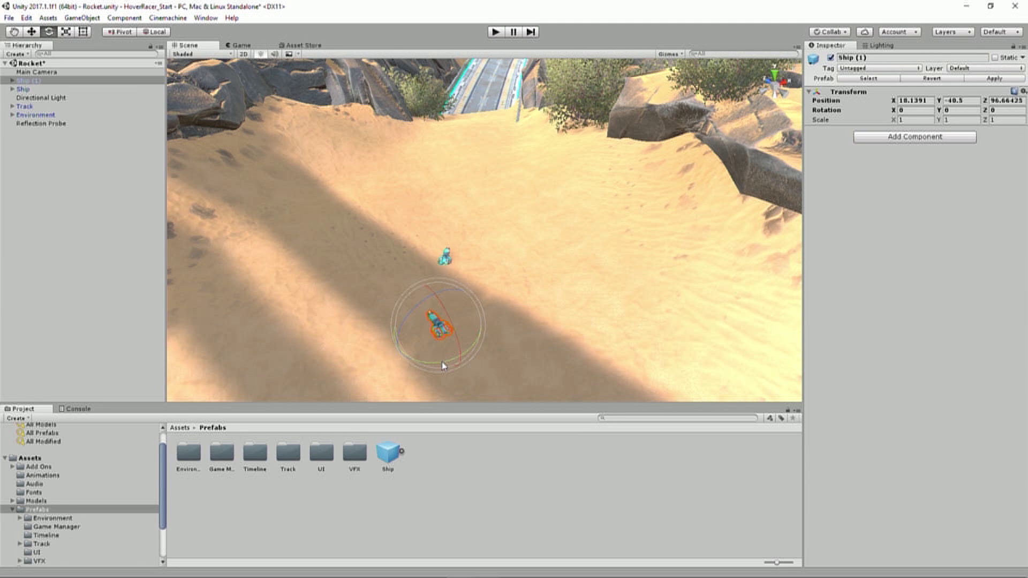
drag(441, 362, 382, 362)
key(Delete)
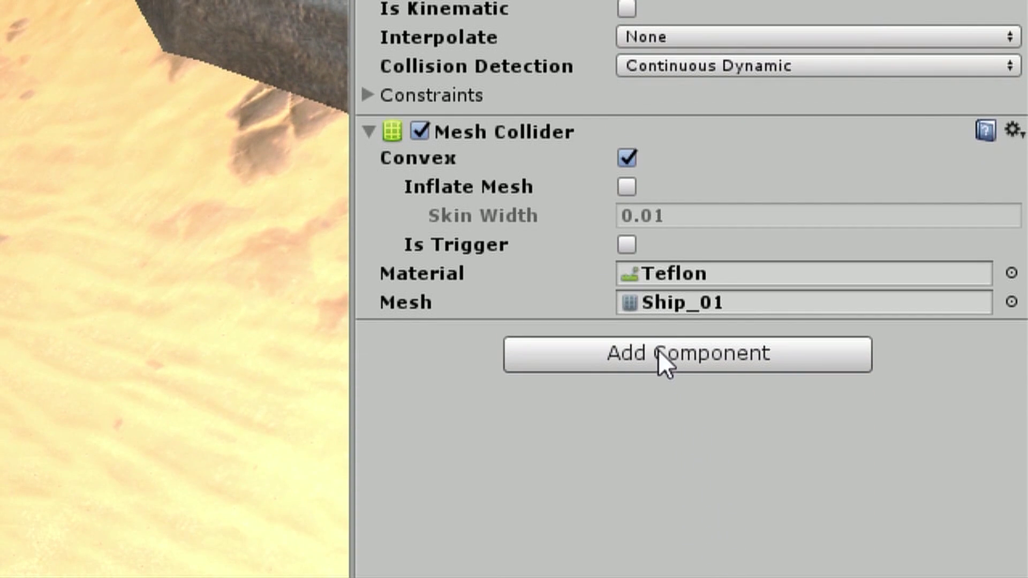
click(660, 355)
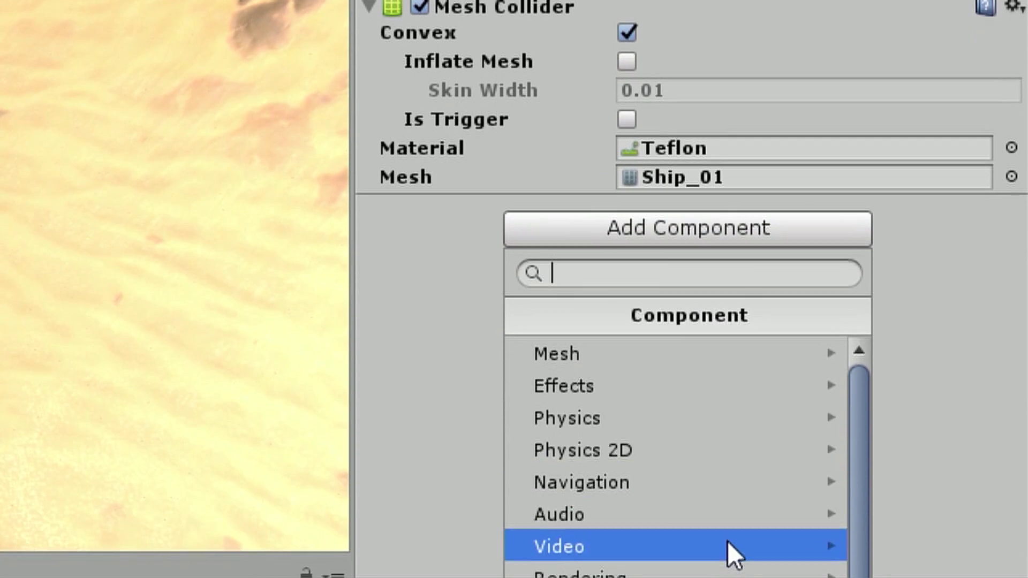
click(701, 549)
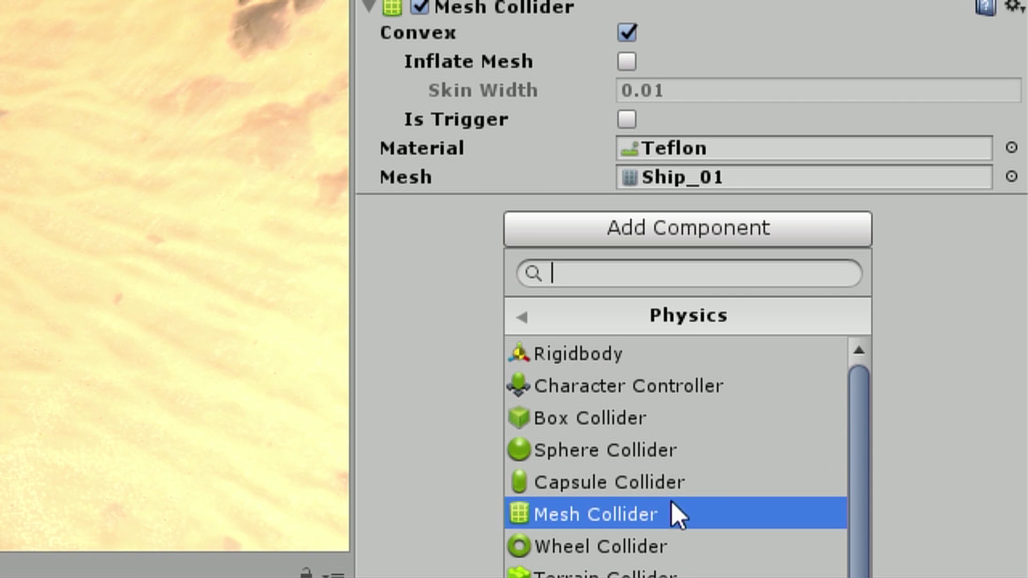
click(418, 311)
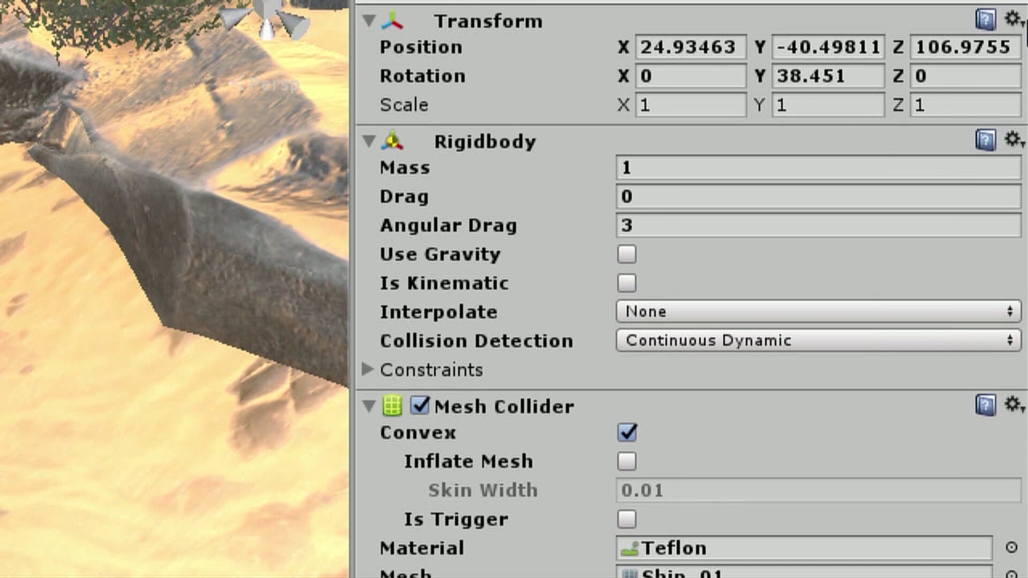
- Review the Ship's Rigidbody angular drag and constraint settings and save the scene
click(666, 225)
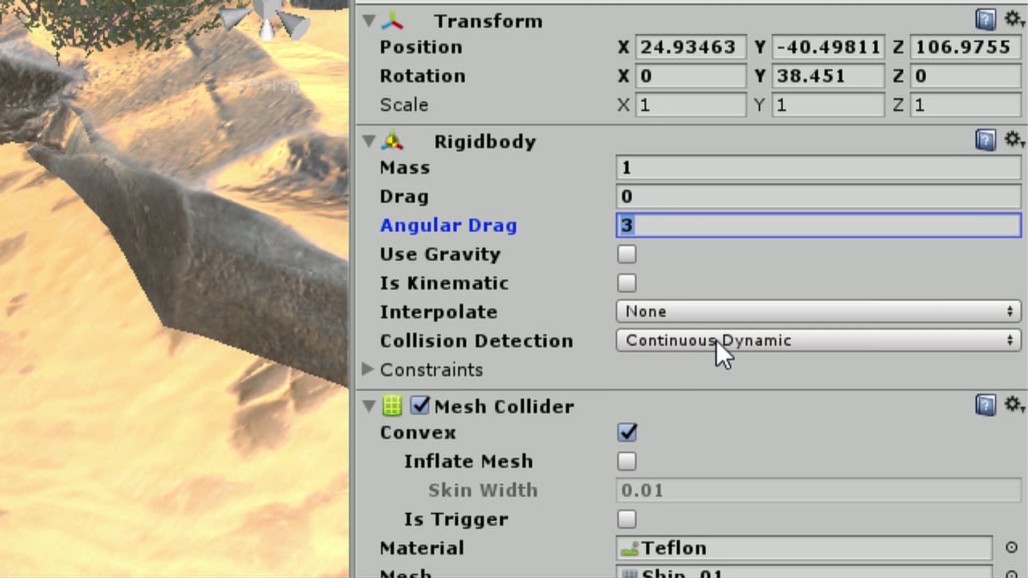
click(367, 369)
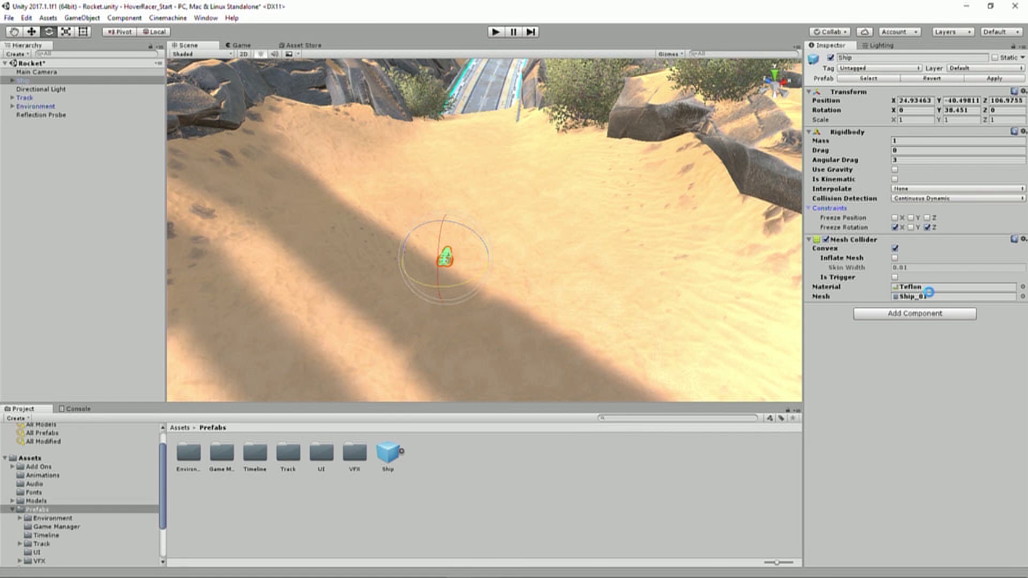
key(ctrl+s)
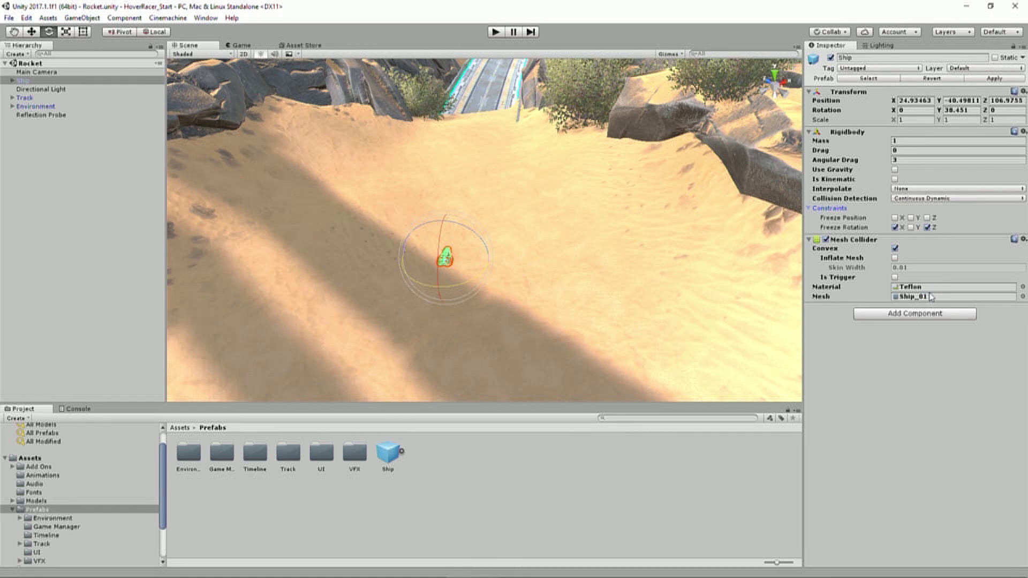